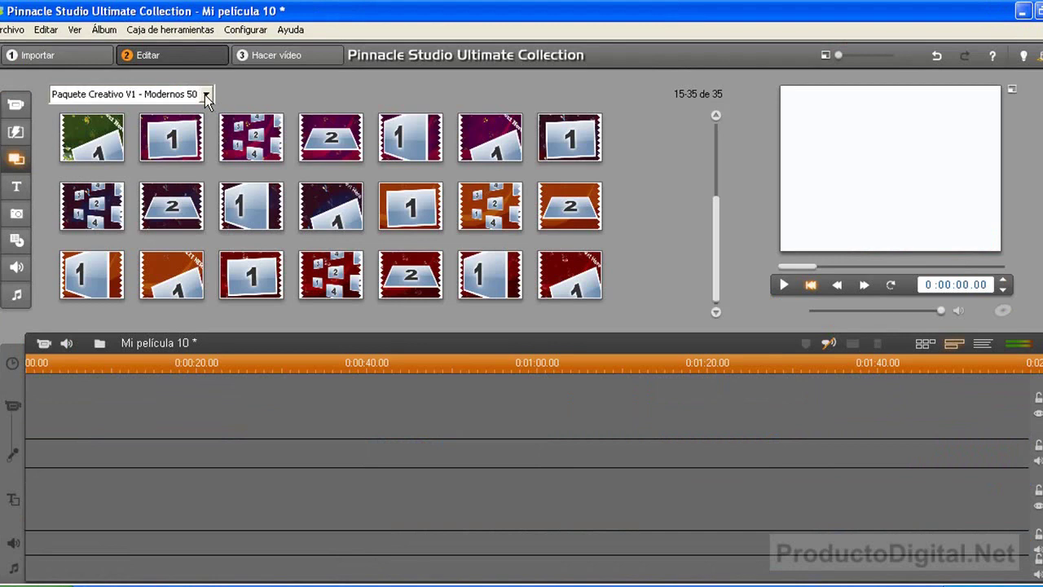
- Browse the montage themes Paquete Creativo V2 - Burbujas, Paquete creativo V3 - Función de los and Instant Photo
{"action": "left_click", "coordinate": [204, 94]}
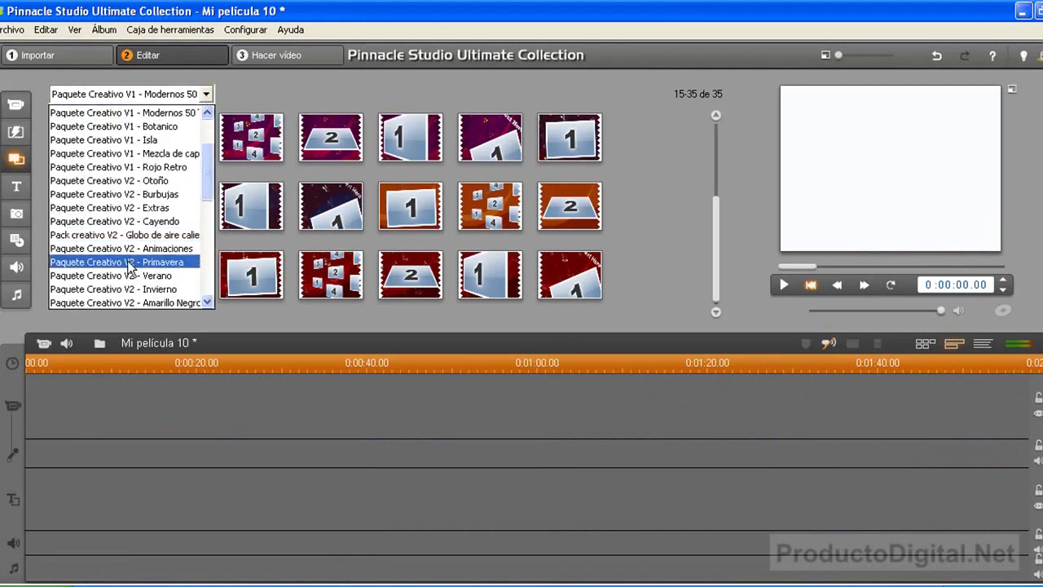
{"action": "scroll", "coordinate": [123, 245], "scroll_direction": "up", "scroll_amount": 2}
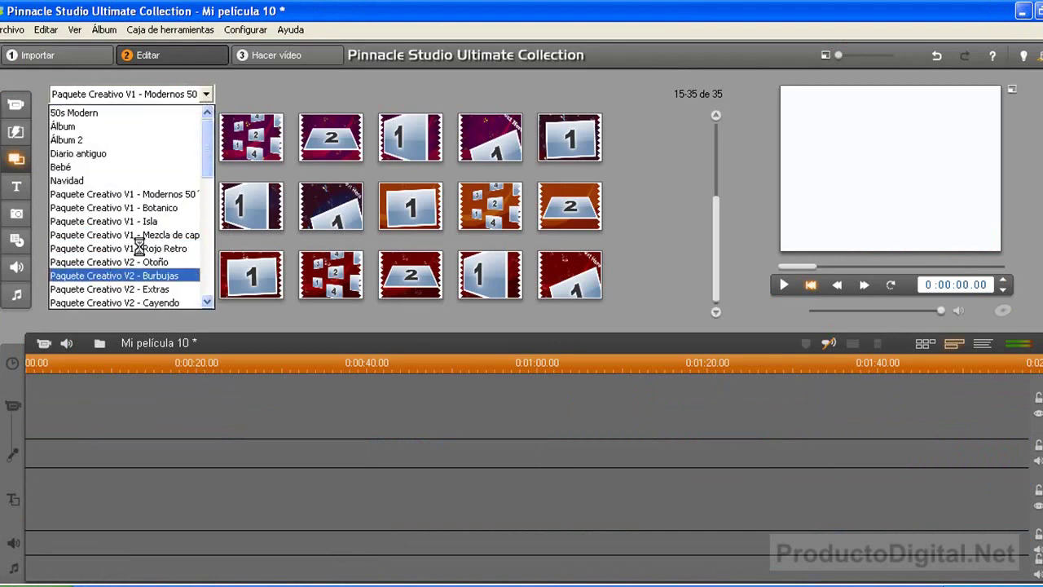
{"action": "left_click", "coordinate": [208, 95]}
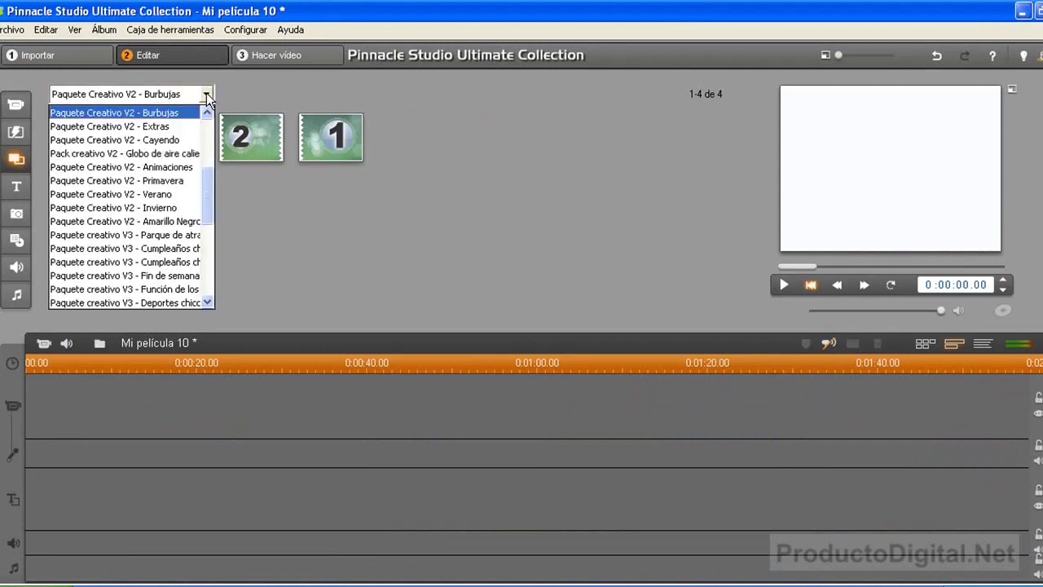
{"action": "scroll", "coordinate": [97, 163], "scroll_direction": "down", "scroll_amount": 2}
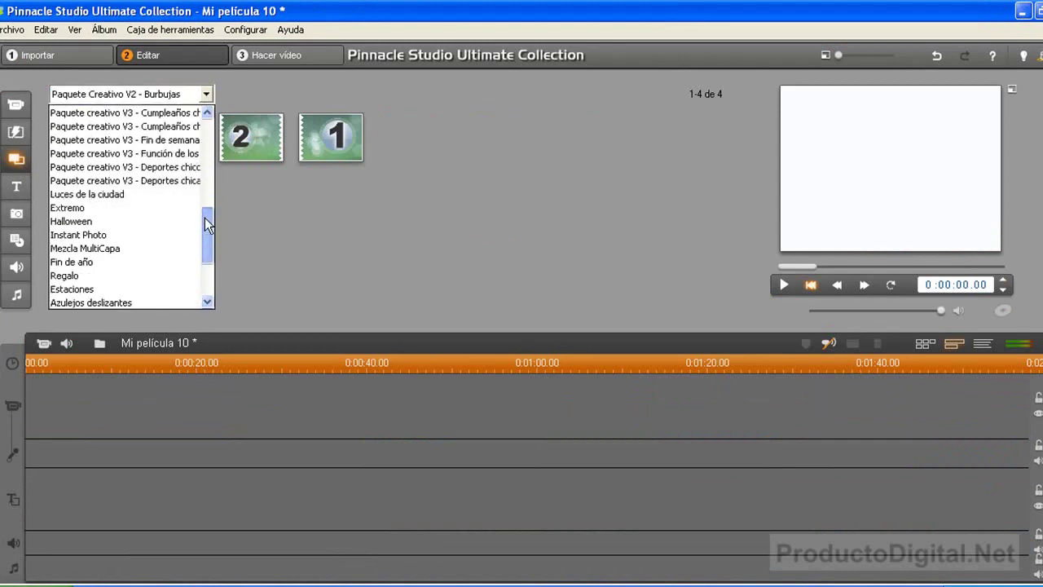
{"action": "left_click", "coordinate": [98, 156]}
{"action": "left_click", "coordinate": [208, 96]}
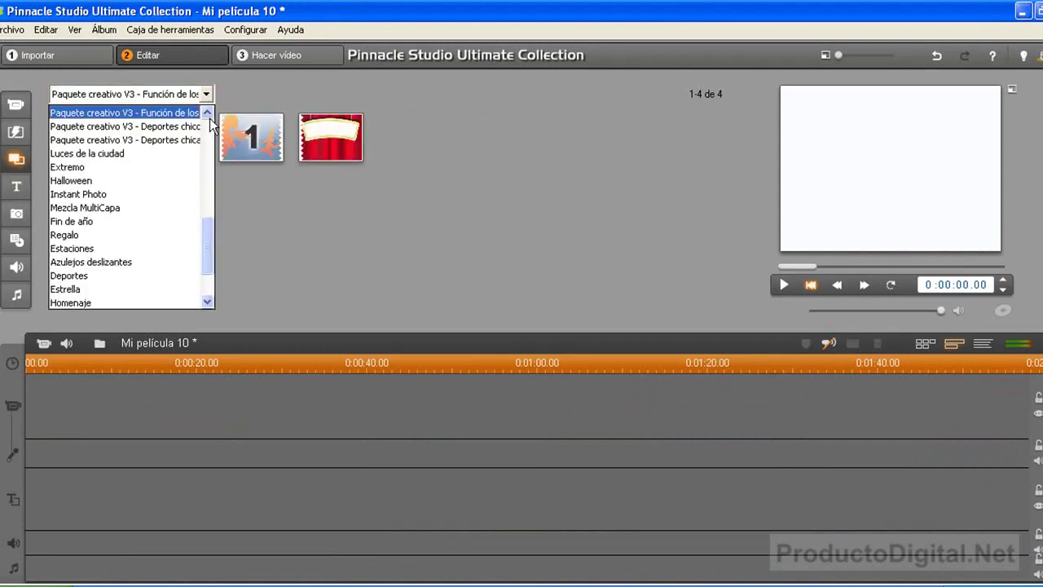
{"action": "left_click_drag", "start_coordinate": [205, 233], "coordinate": [205, 210]}
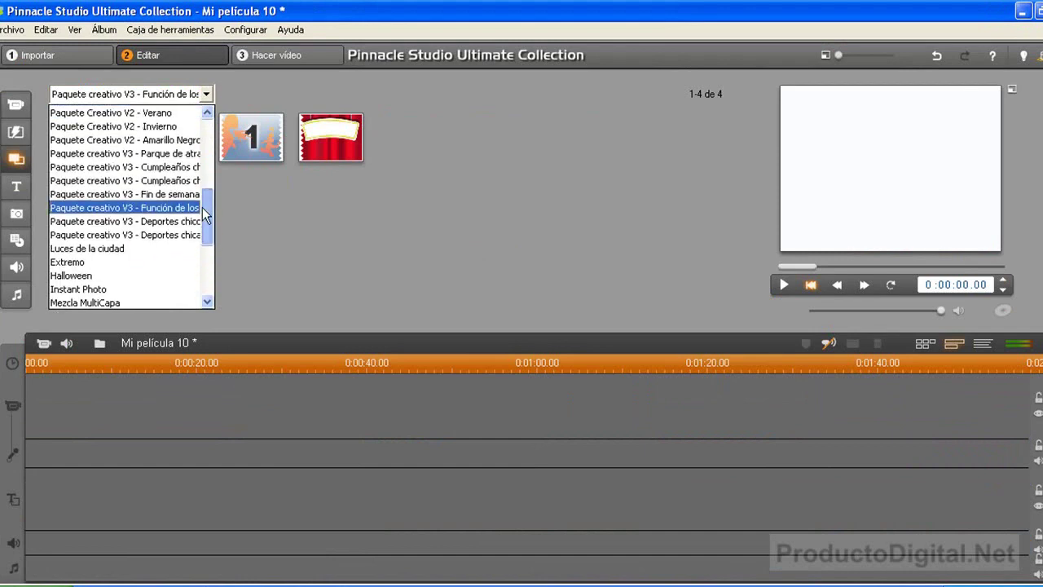
{"action": "left_click", "coordinate": [82, 290]}
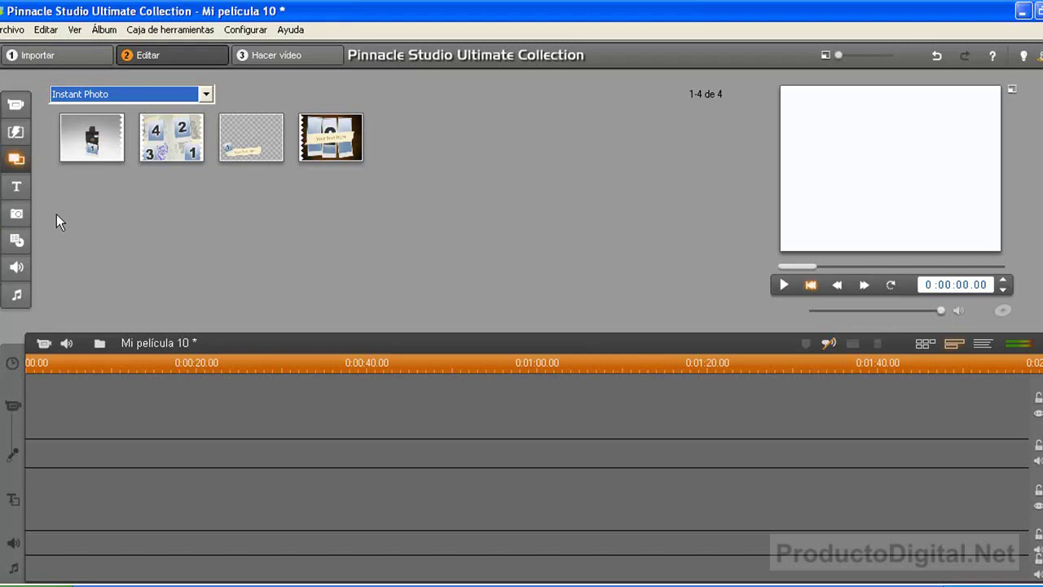
- Display the titles album and review the categories available alongside Títulos animados estándar
{"action": "left_click", "coordinate": [17, 188]}
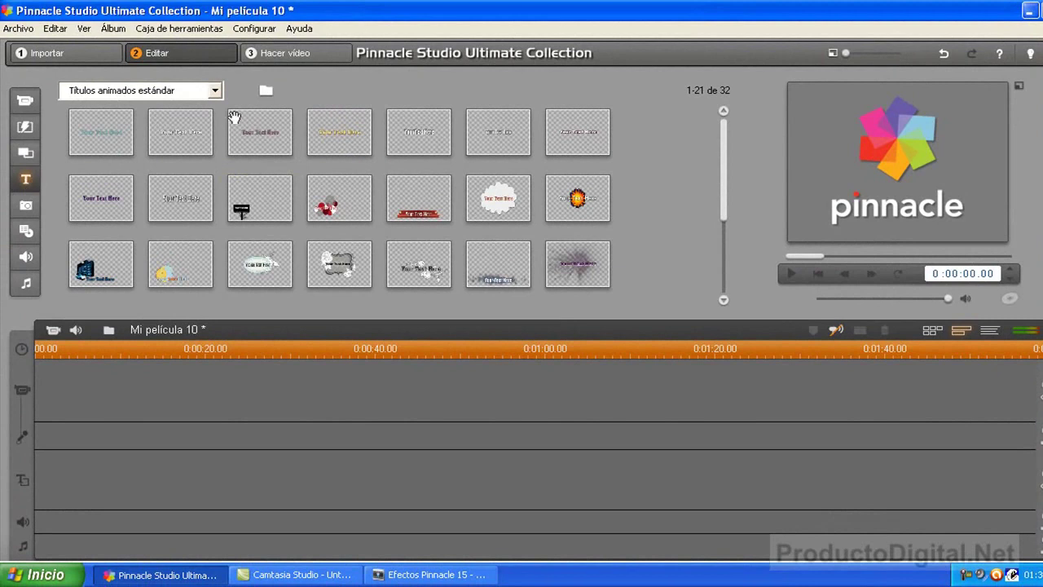
{"action": "left_click", "coordinate": [216, 91]}
{"action": "mouse_move", "coordinate": [218, 143]}
{"action": "left_mouse_down"}
{"action": "mouse_move", "coordinate": [216, 206]}
{"action": "mouse_move", "coordinate": [220, 123]}
{"action": "left_mouse_up"}
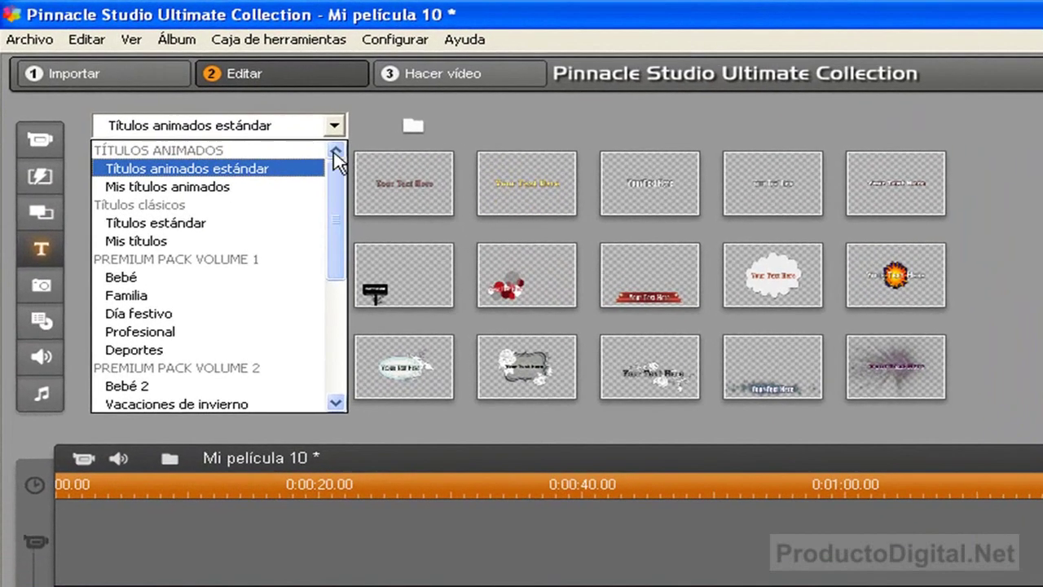
{"action": "left_click", "coordinate": [298, 127]}
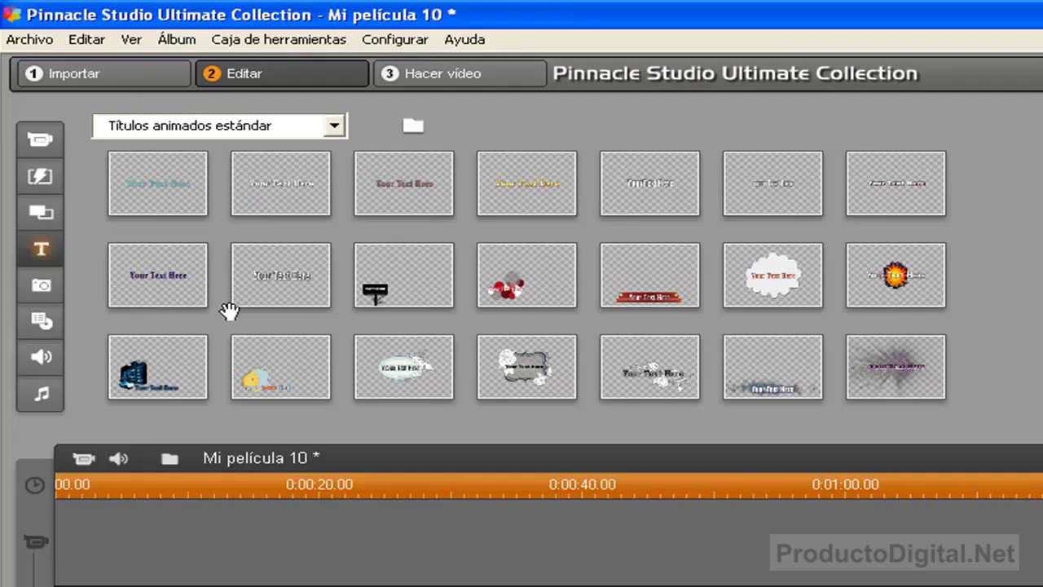
- Show the title album's Mis títulos category, and switch it to Títulos estándar
{"action": "left_click", "coordinate": [342, 127]}
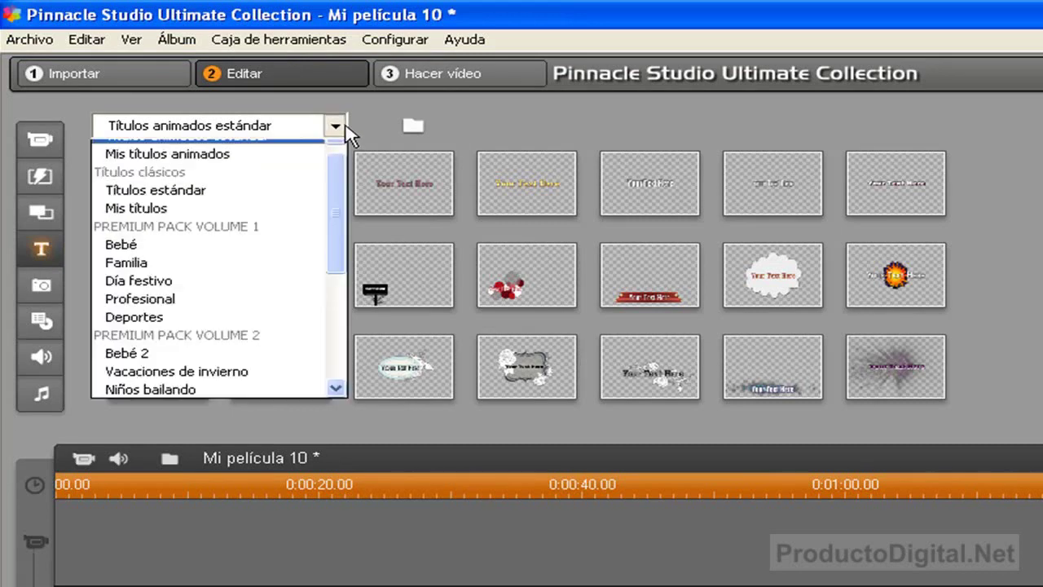
{"action": "left_click", "coordinate": [170, 225]}
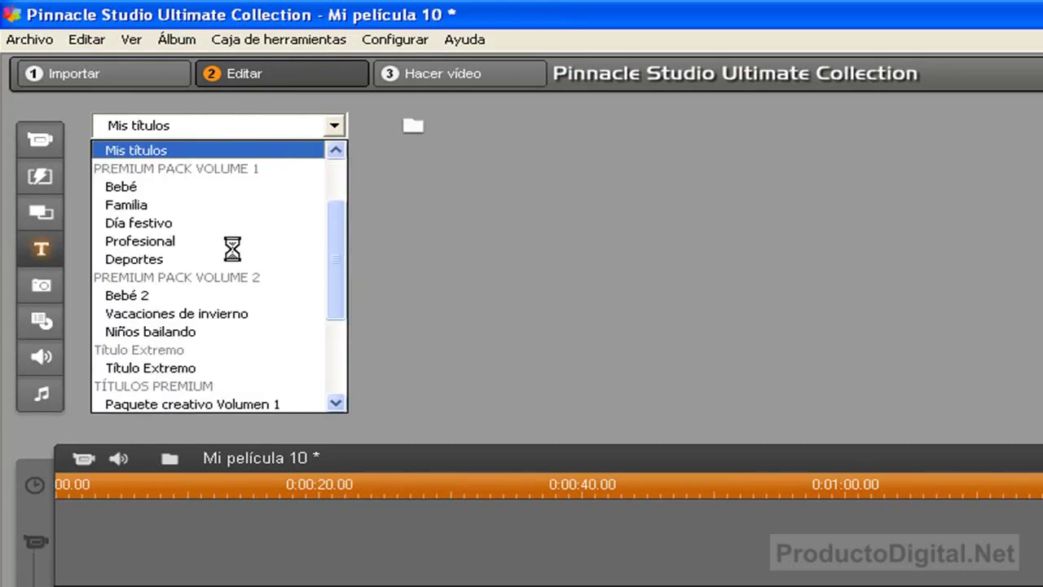
{"action": "left_click", "coordinate": [334, 127]}
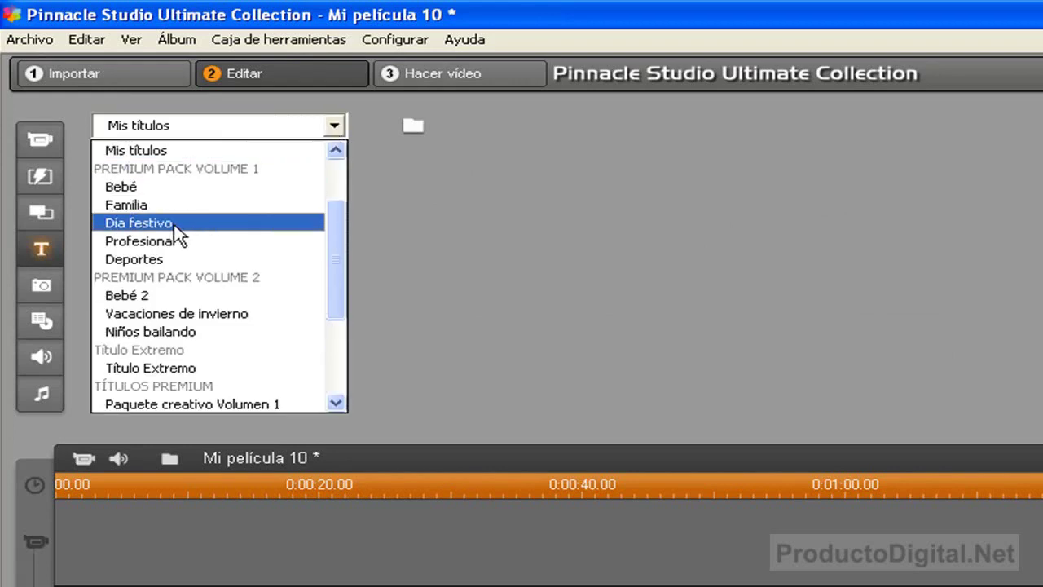
{"action": "left_click_drag", "start_coordinate": [338, 268], "coordinate": [326, 209]}
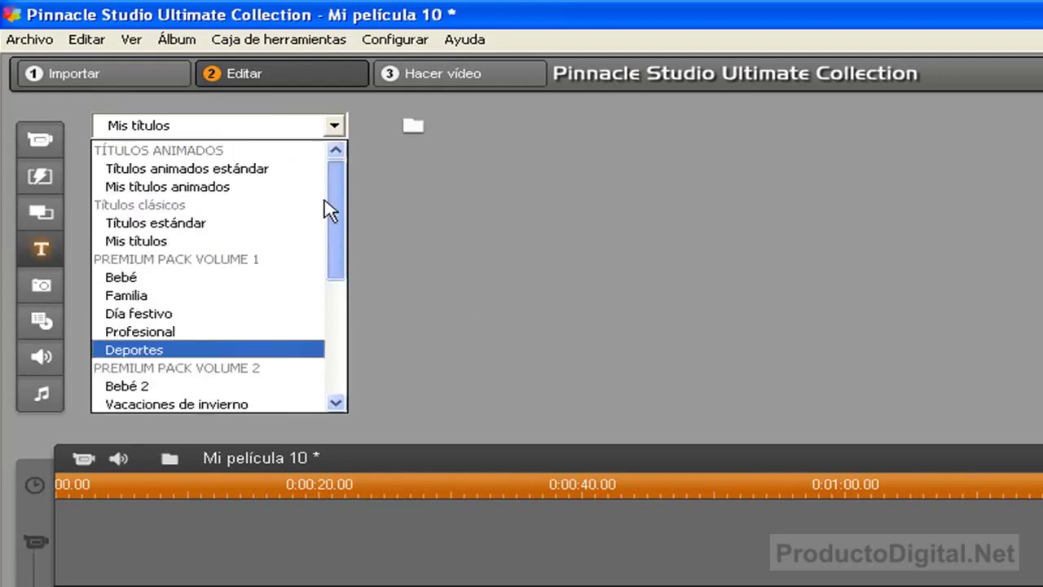
{"action": "left_click", "coordinate": [155, 223]}
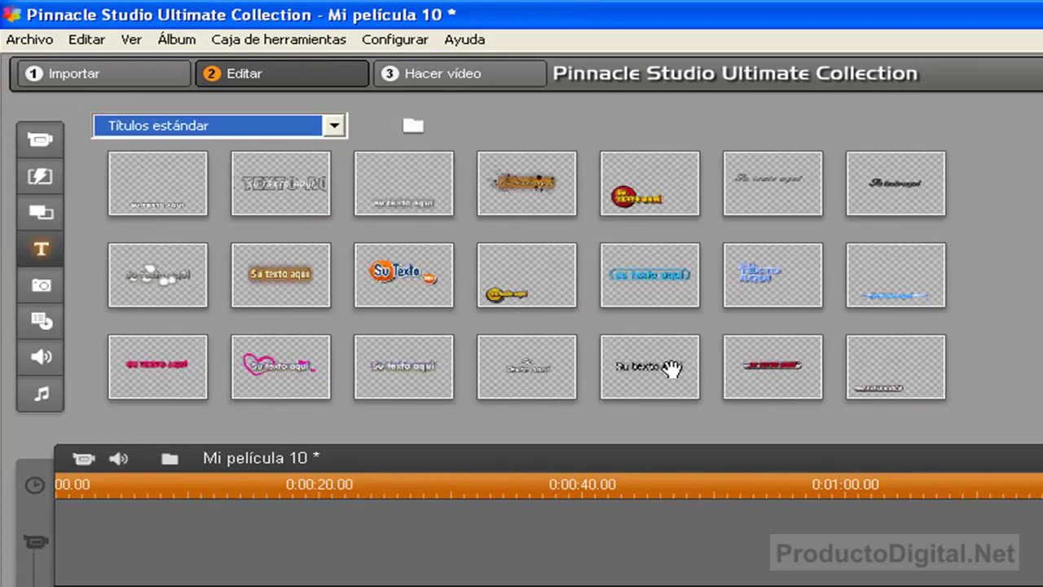
- Look through the Títulos estándar collection, selecting various title designs from all three visible rows
{"action": "scroll", "coordinate": [527, 274], "scroll_direction": "down", "scroll_amount": 1}
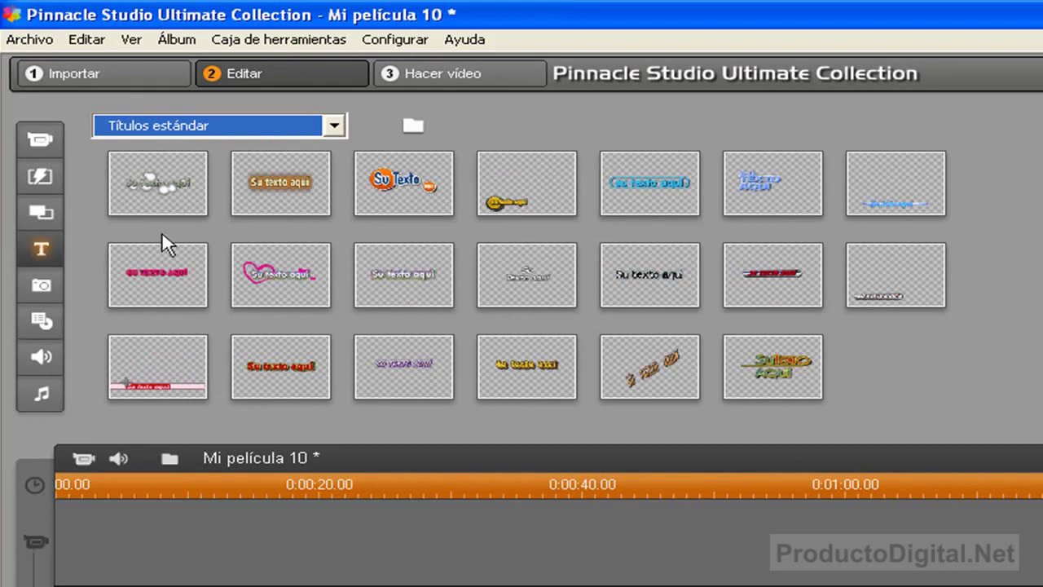
{"action": "left_click", "coordinate": [251, 189]}
{"action": "left_click", "coordinate": [558, 298]}
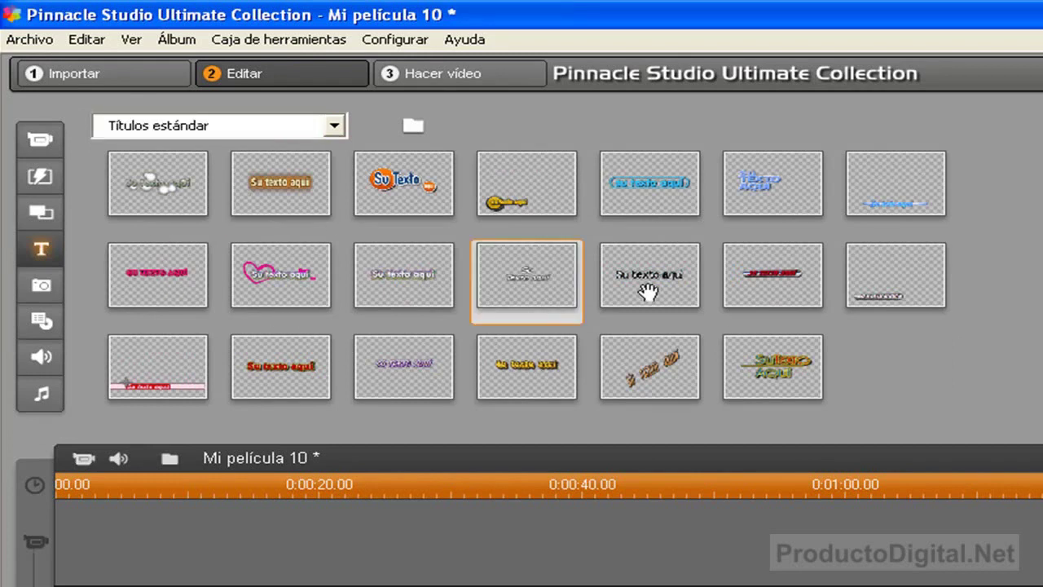
{"action": "key", "text": "Right"}
{"action": "left_click", "coordinate": [273, 287]}
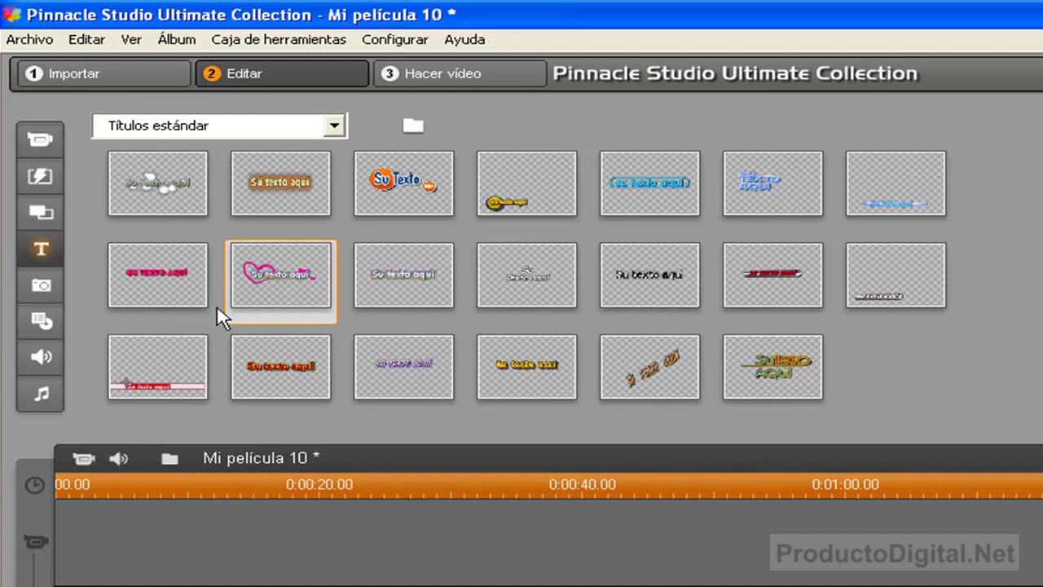
{"action": "left_click", "coordinate": [188, 385]}
{"action": "left_click", "coordinate": [245, 374]}
{"action": "left_click", "coordinate": [417, 383]}
{"action": "left_click", "coordinate": [543, 376]}
{"action": "left_click", "coordinate": [636, 373]}
{"action": "left_click", "coordinate": [810, 364]}
{"action": "left_click", "coordinate": [785, 207]}
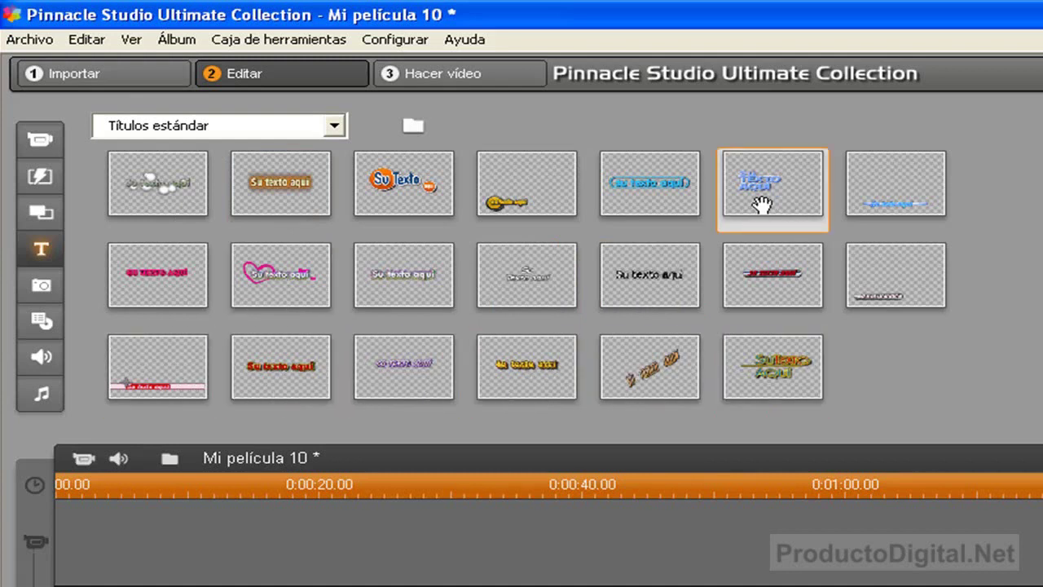
{"action": "left_click", "coordinate": [624, 195]}
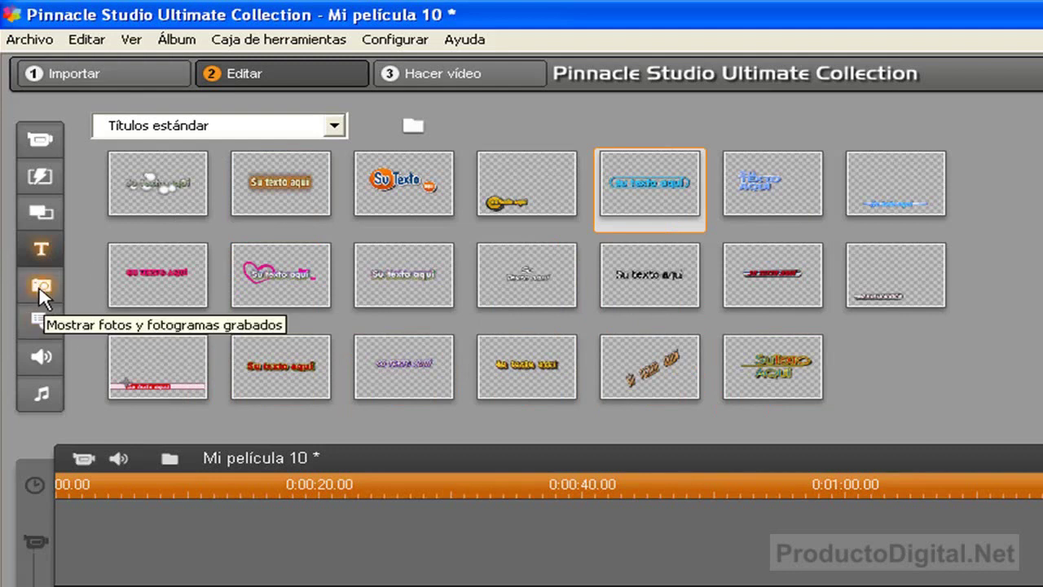
- Show the photo album and browse for another photo source in the EDICION folder on drive E
{"action": "left_click", "coordinate": [39, 289]}
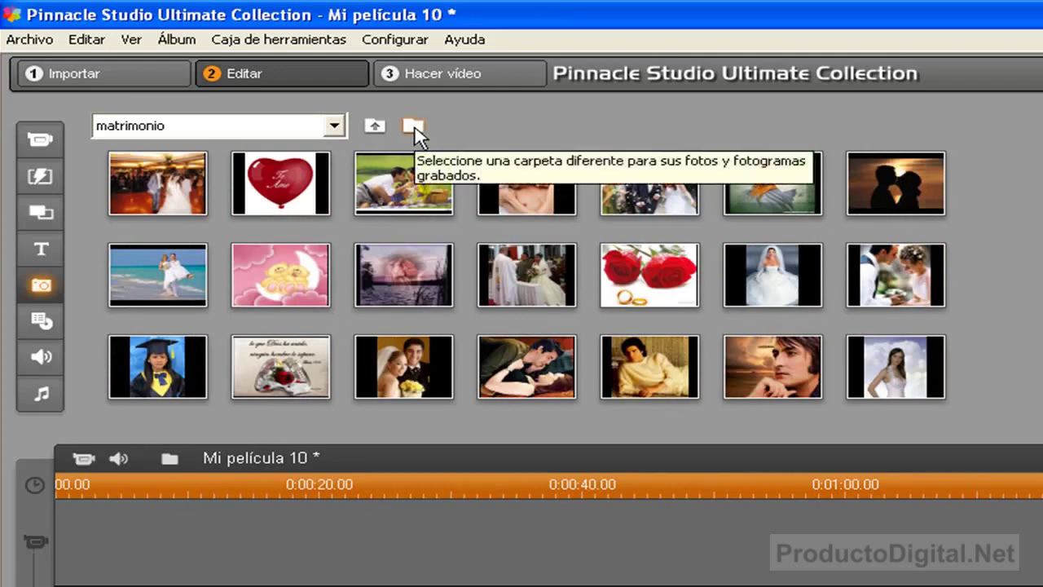
{"action": "left_click", "coordinate": [414, 130]}
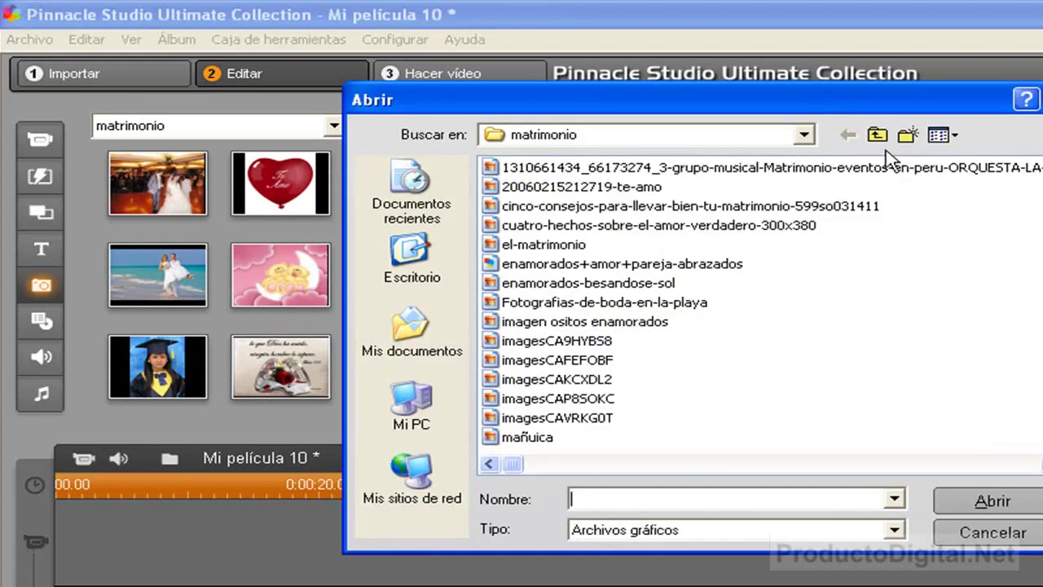
{"action": "left_click", "coordinate": [875, 135]}
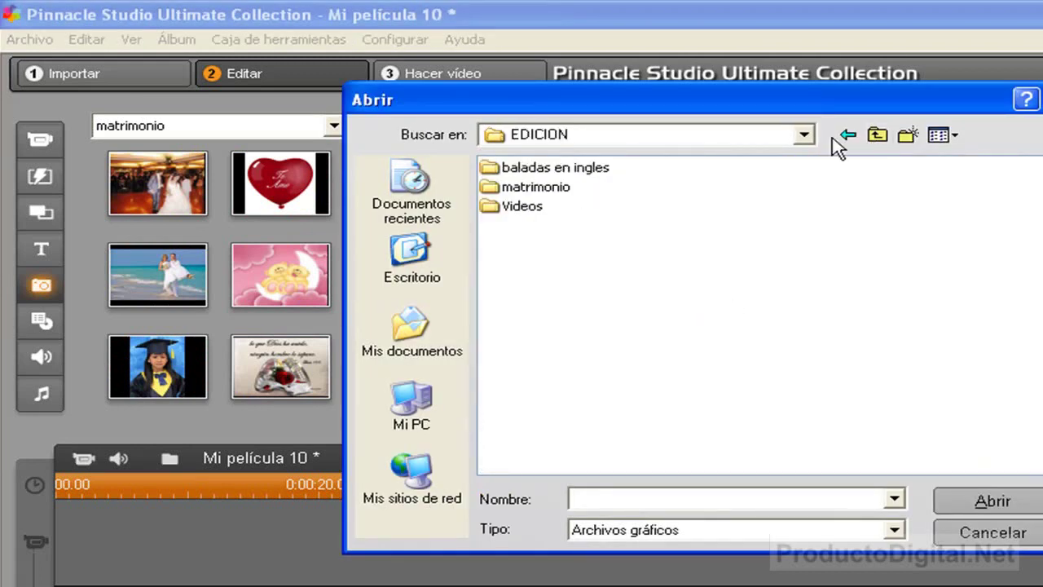
{"action": "left_click", "coordinate": [805, 135]}
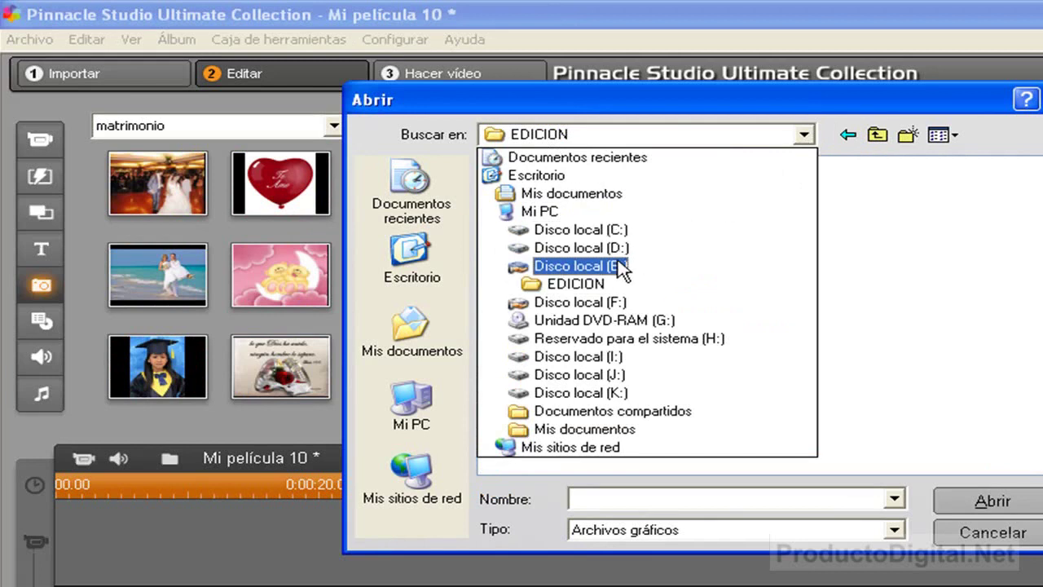
{"action": "left_click", "coordinate": [585, 284]}
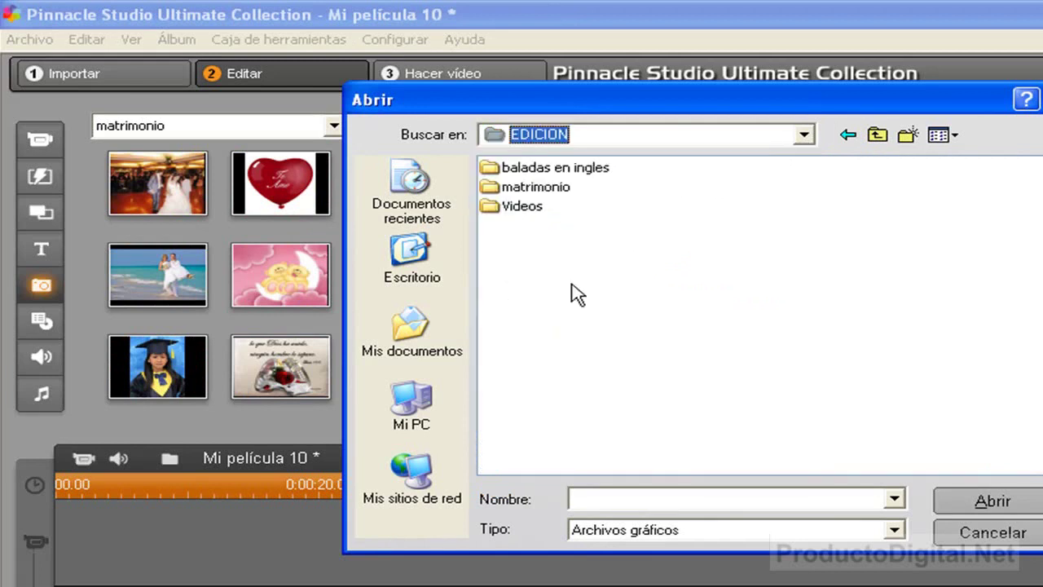
- Load the matrimonio folder into the photo album by opening Fotografias-de-boda-en-la-playa, and look through its photos
{"action": "left_click", "coordinate": [535, 188]}
{"action": "left_click", "coordinate": [513, 205]}
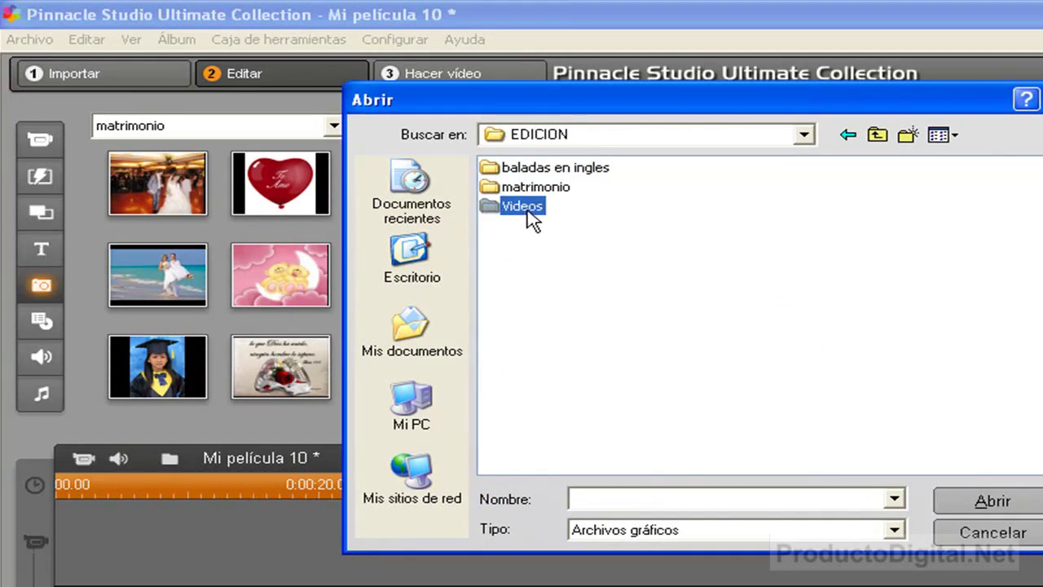
{"action": "key", "text": "Up"}
{"action": "key", "text": "Return"}
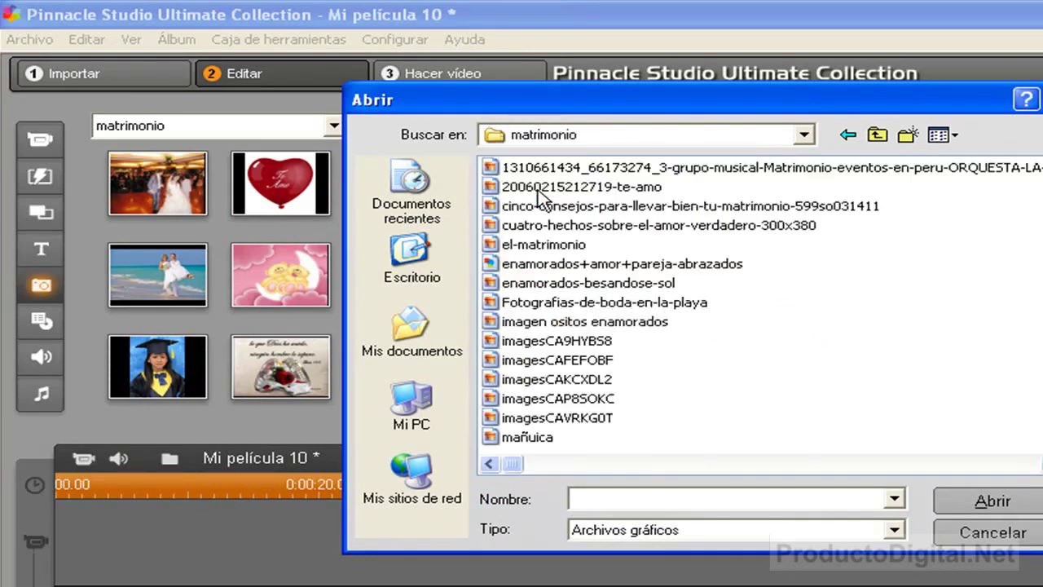
{"action": "left_click", "coordinate": [804, 134]}
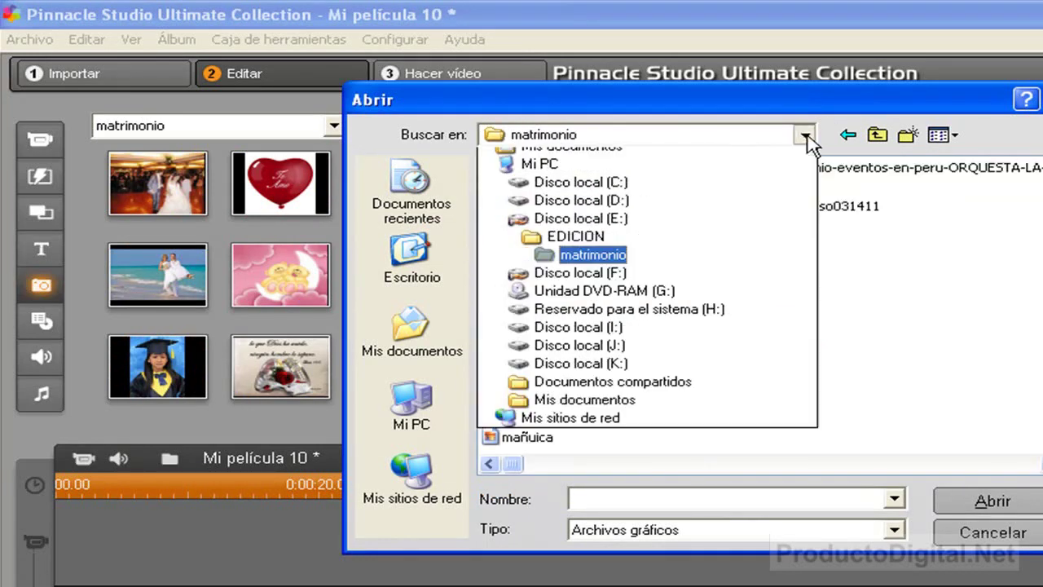
{"action": "left_click", "coordinate": [925, 308]}
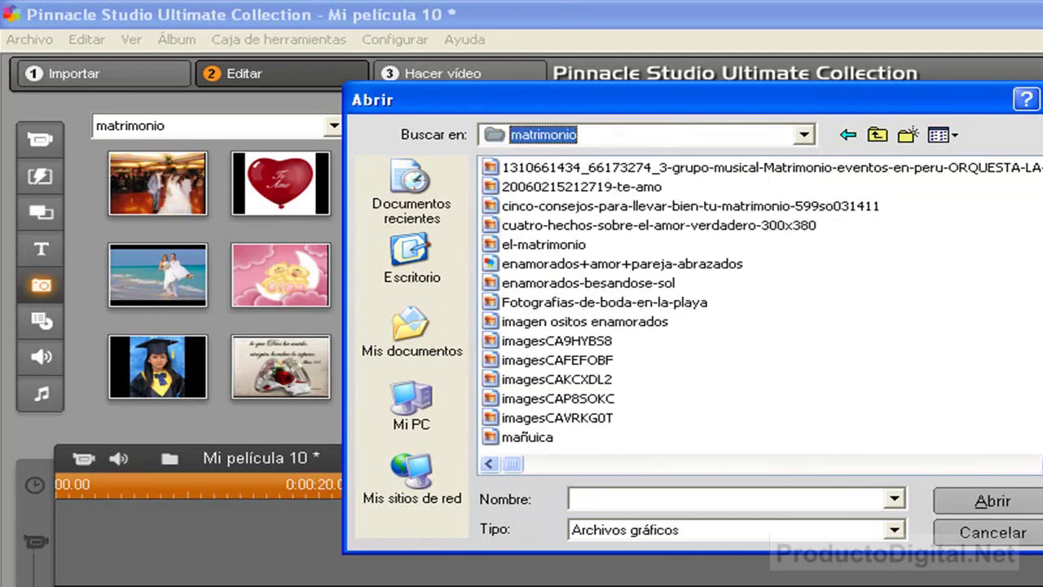
{"action": "left_click", "coordinate": [557, 304]}
{"action": "left_click", "coordinate": [989, 498]}
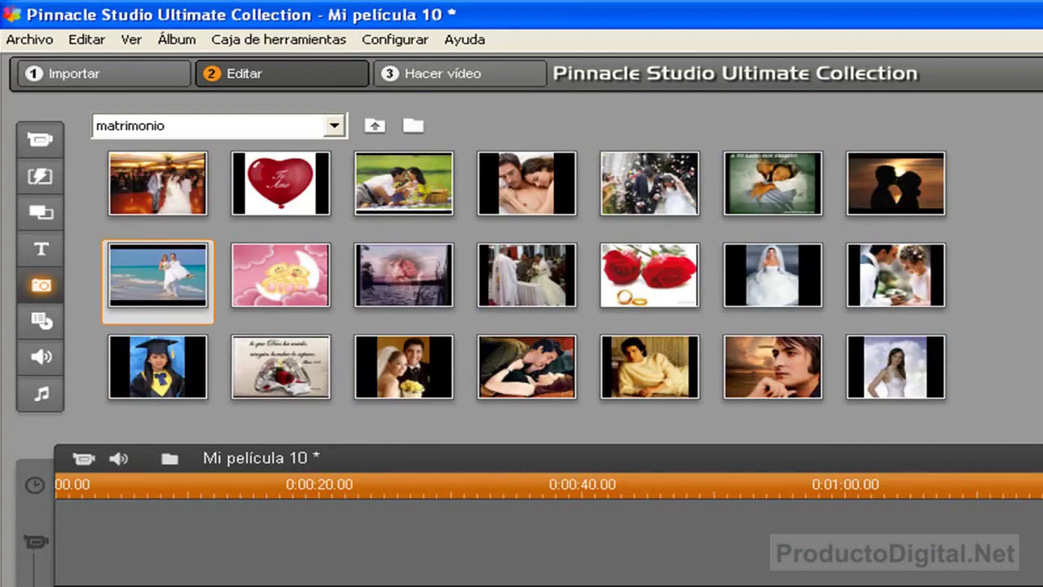
{"action": "scroll", "coordinate": [527, 275], "scroll_direction": "down", "scroll_amount": 2}
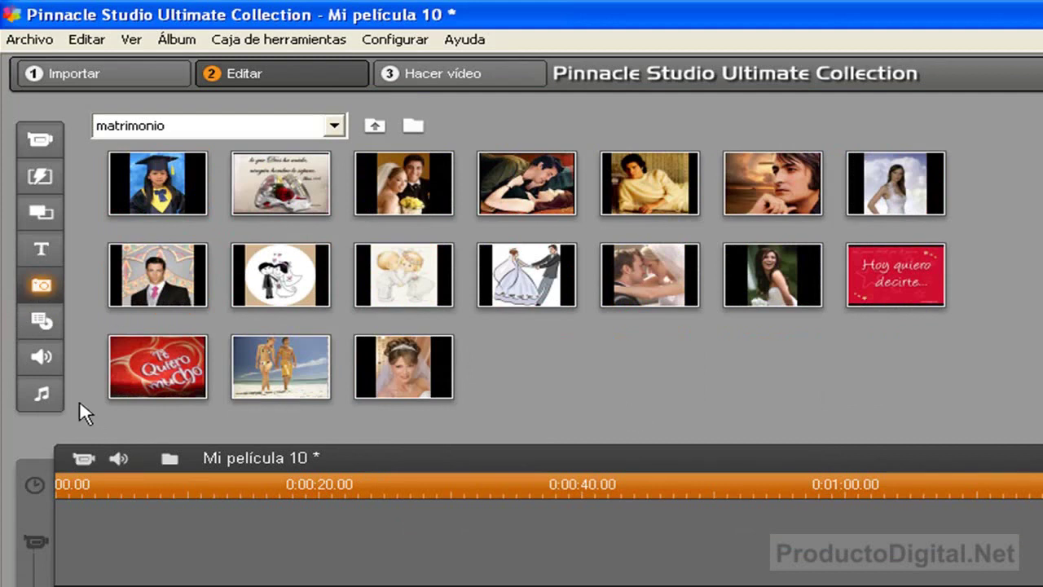
- Display the disc menu album and look through the Menús estándar templates
{"action": "left_click", "coordinate": [42, 323]}
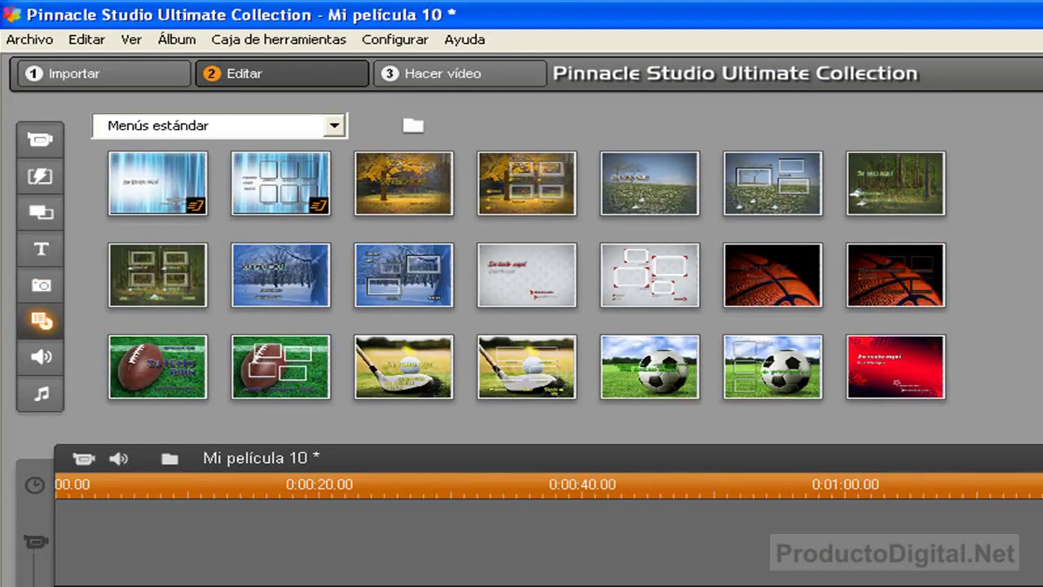
{"action": "scroll", "coordinate": [526, 275], "scroll_direction": "down", "scroll_amount": 5}
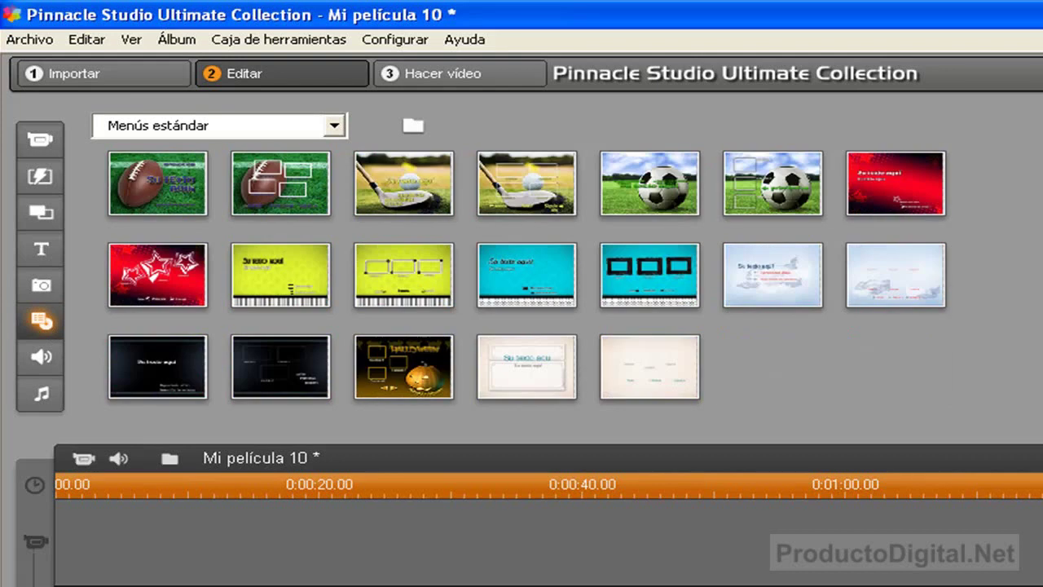
{"action": "scroll", "coordinate": [526, 274], "scroll_direction": "up", "scroll_amount": 5}
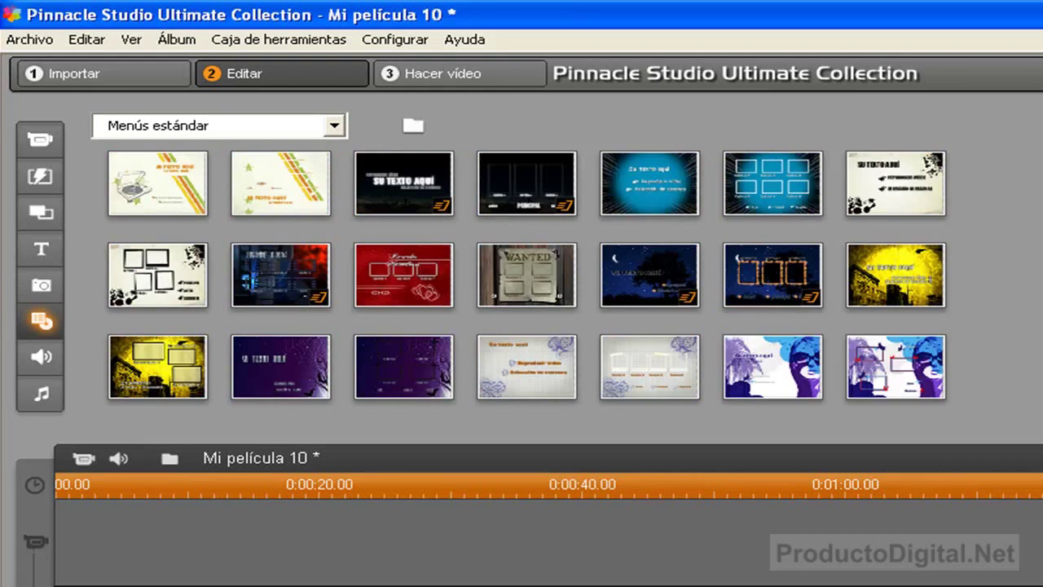
{"action": "scroll", "coordinate": [526, 275], "scroll_direction": "down", "scroll_amount": 5}
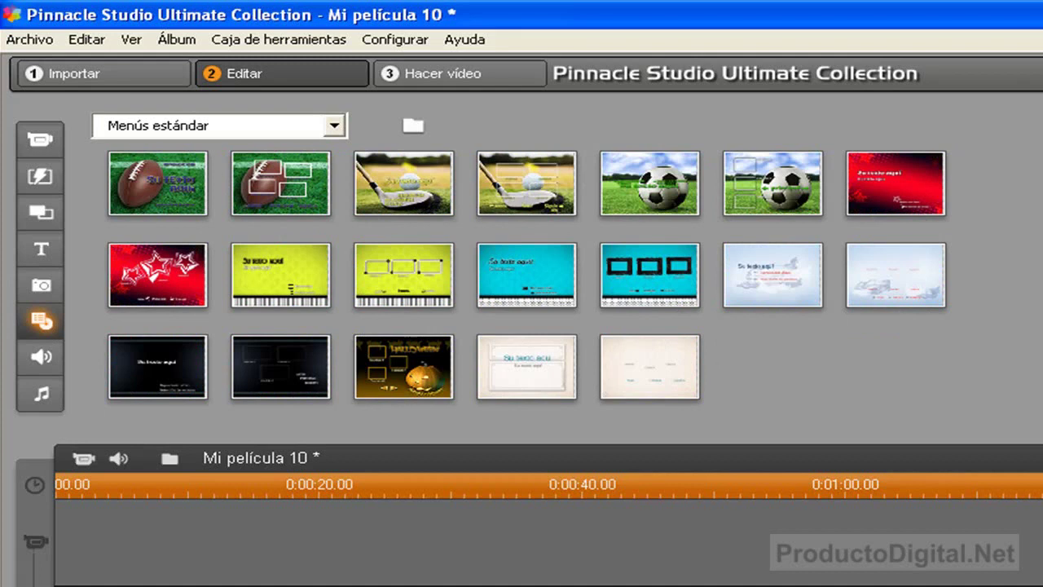
- Display the sound effects album and select the Campanas and Agua categories
{"action": "left_click", "coordinate": [41, 358]}
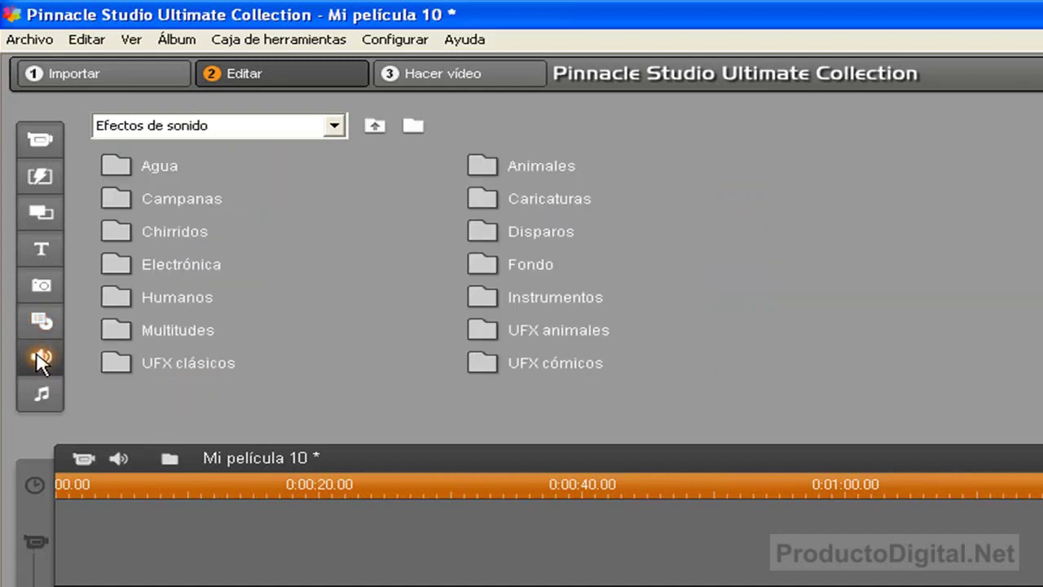
{"action": "left_click", "coordinate": [139, 198]}
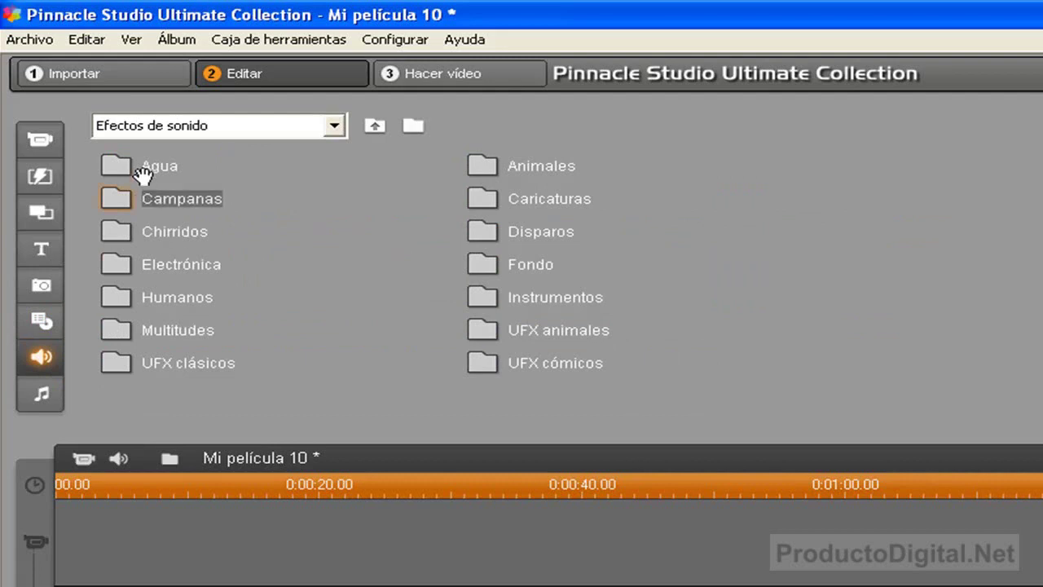
{"action": "left_click", "coordinate": [139, 168]}
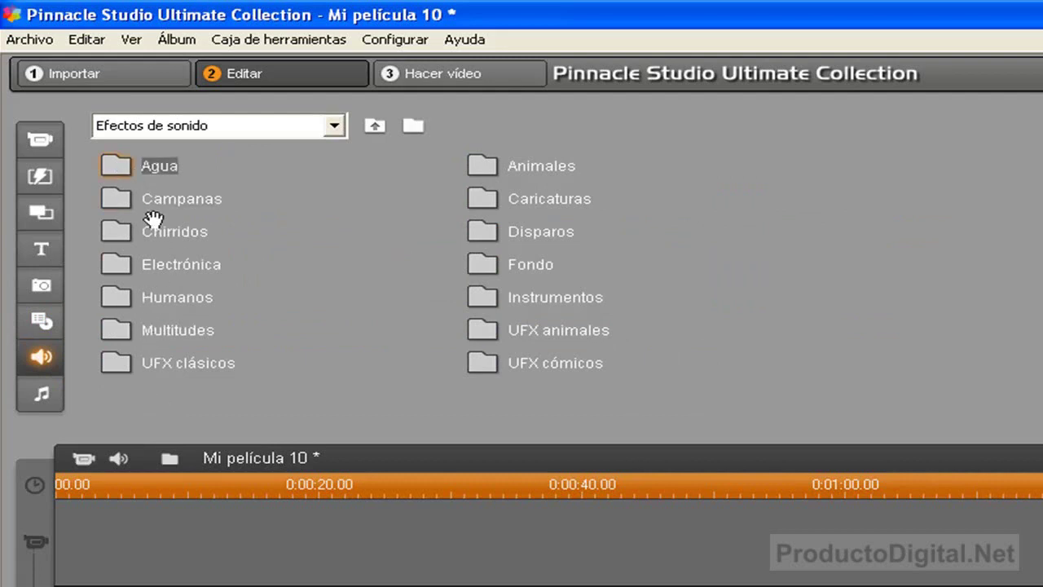
- Open the Animales sound effects folder and sample the Gato, Pájaros and Pato sounds
{"action": "double_click", "coordinate": [501, 165]}
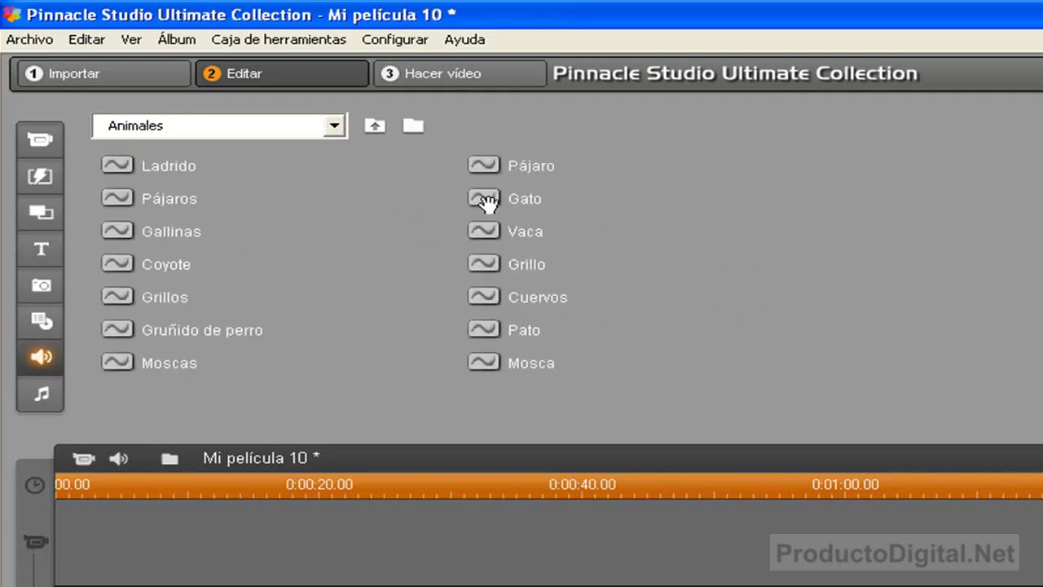
{"action": "left_click", "coordinate": [487, 202]}
{"action": "left_click", "coordinate": [163, 203]}
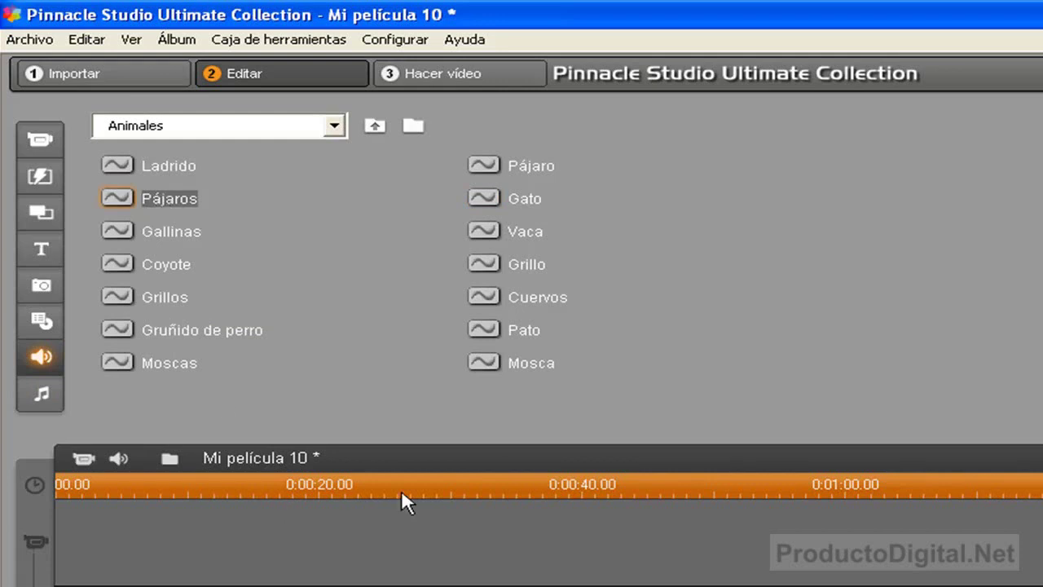
{"action": "left_click", "coordinate": [528, 333]}
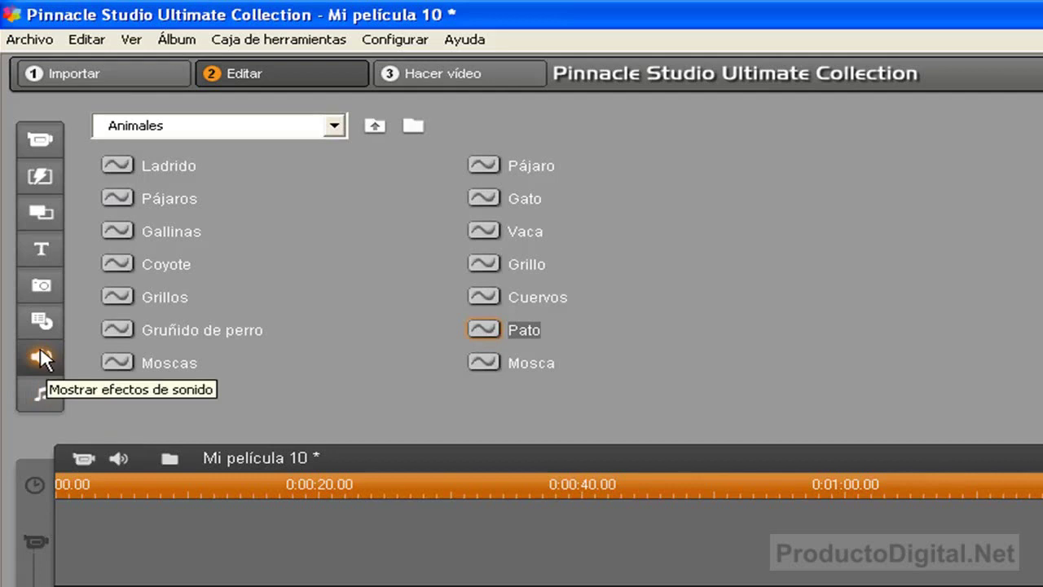
- Display the music album and look through the mp3 songs in the baladas en ingles folder
{"action": "left_click", "coordinate": [43, 394]}
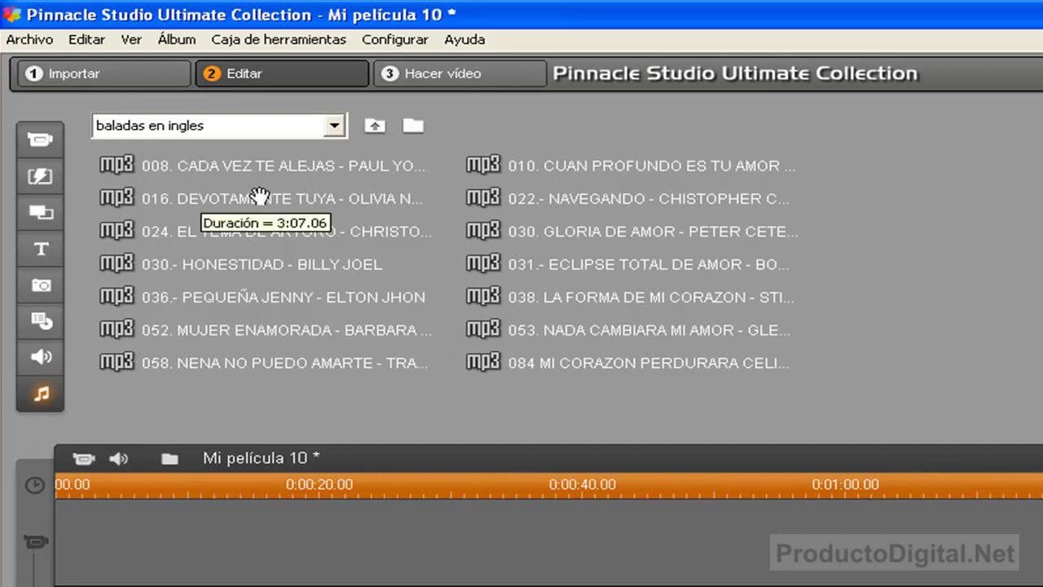
{"action": "scroll", "coordinate": [845, 249], "scroll_direction": "up", "scroll_amount": 2}
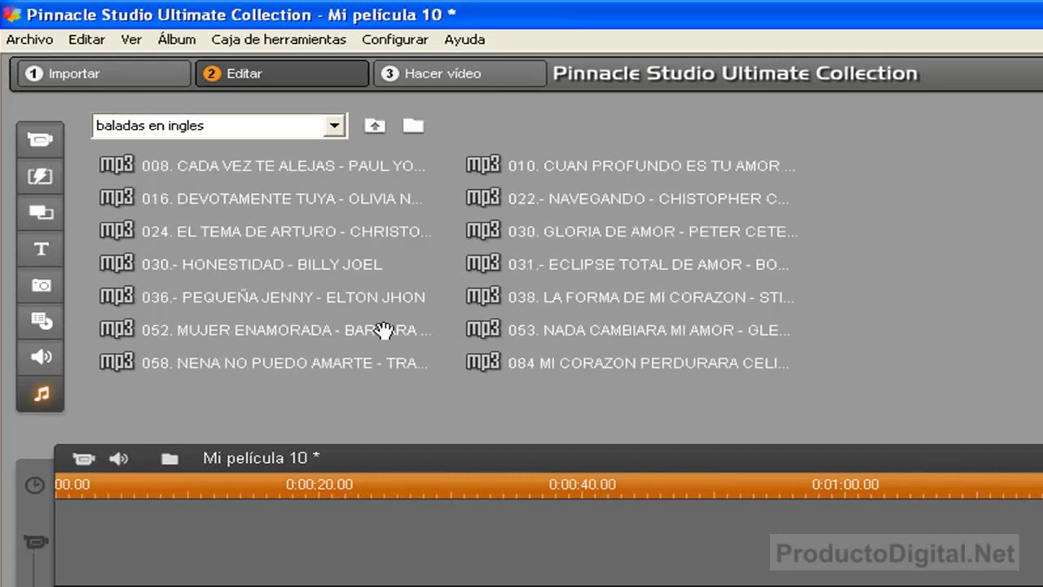